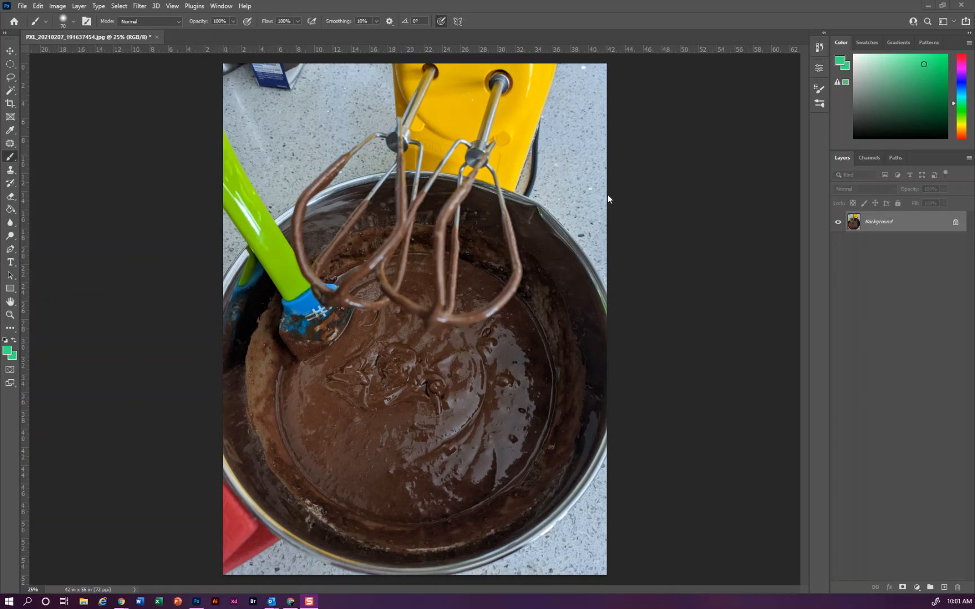
# - Add a Hue/Saturation adjustment layer above the background and set its hue to -26 to turn the yellow mixer orange
pyautogui.click(916, 589)
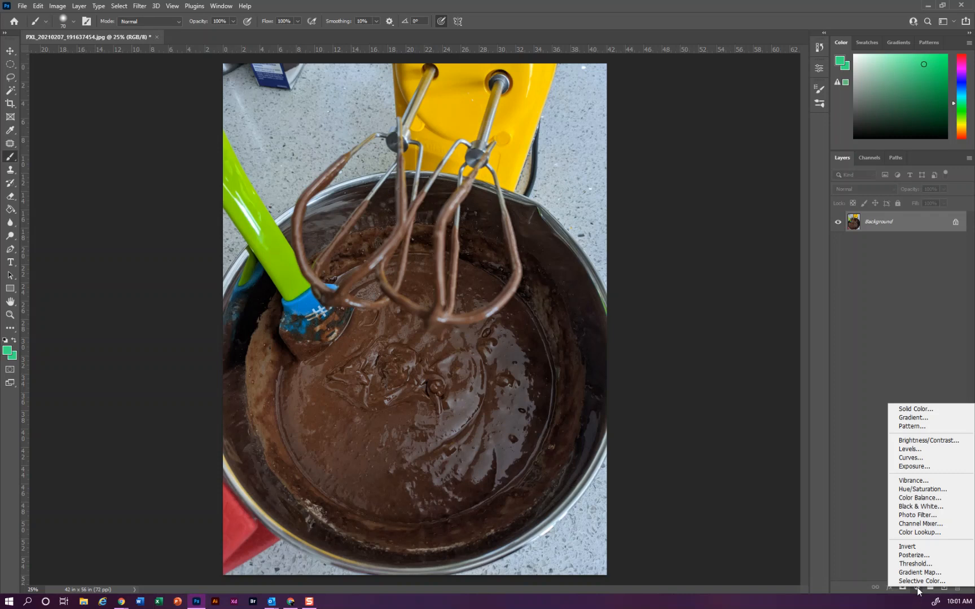
pyautogui.click(936, 489)
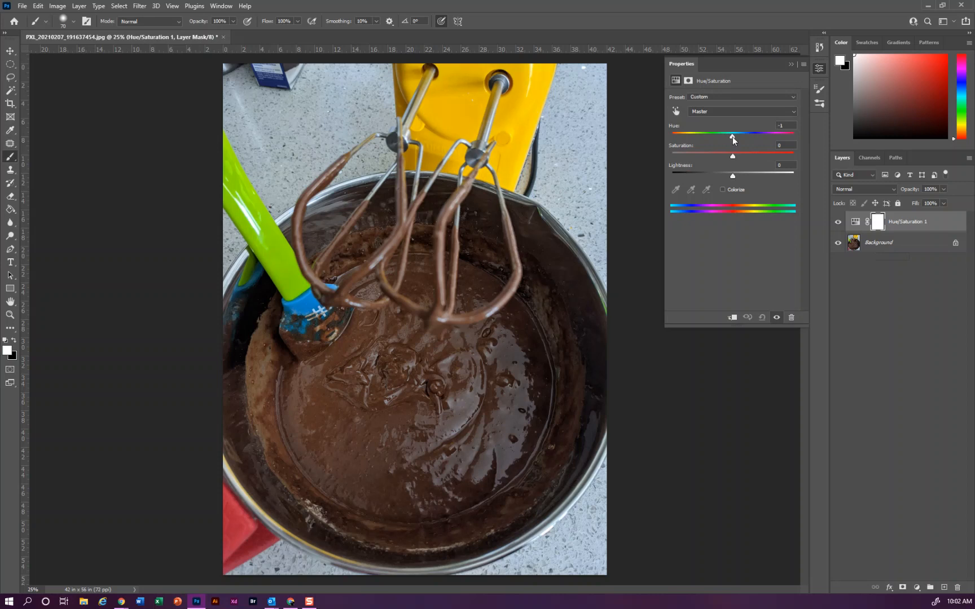
pyautogui.moveTo(733, 139); pyautogui.dragTo(671, 137)
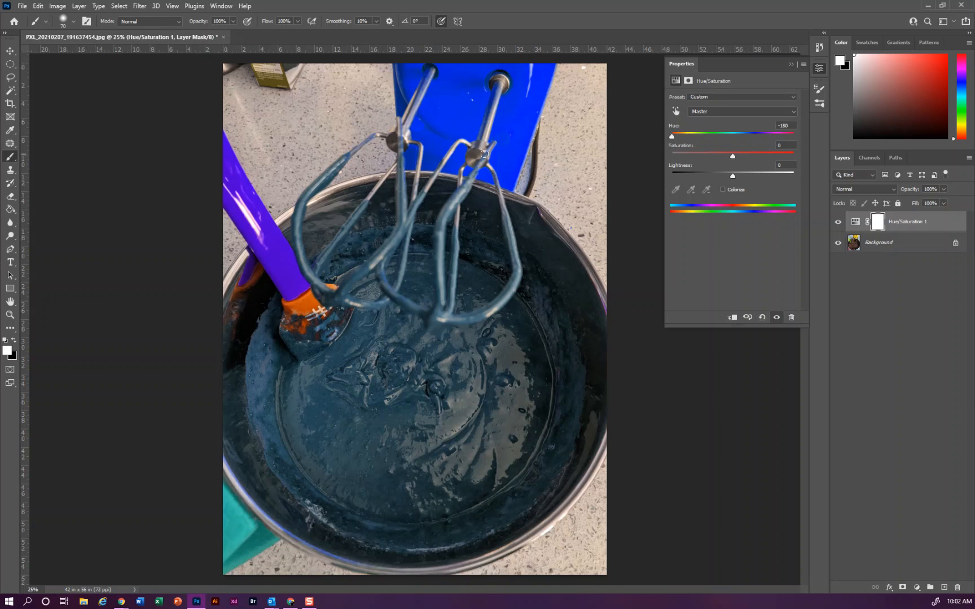
pyautogui.moveTo(670, 137); pyautogui.dragTo(716, 138)
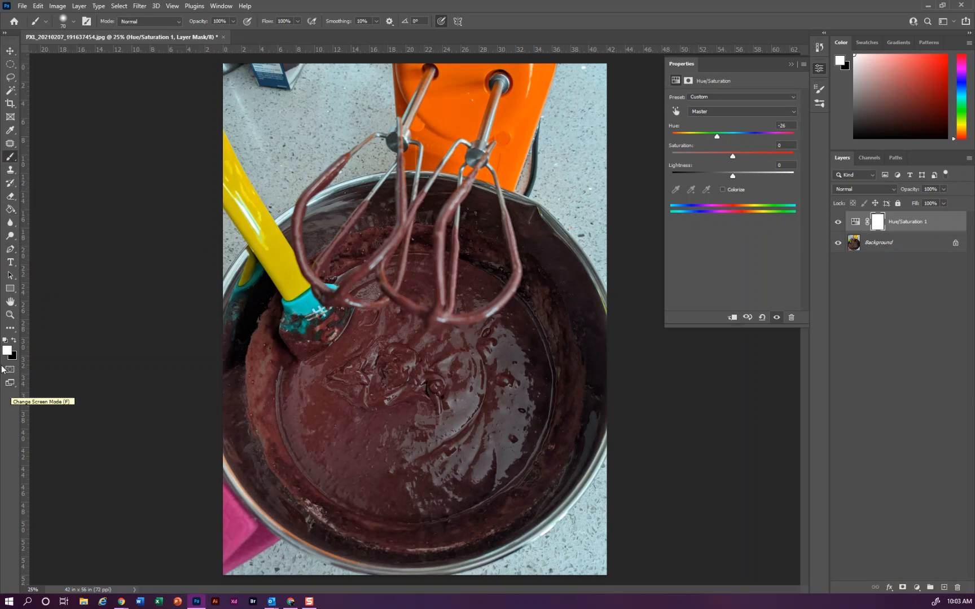
# - Paint black on the adjustment's mask with a large soft brush, restoring original colors in the bowl, spatula, cloth and countertop around the mixer
pyautogui.click(14, 341)
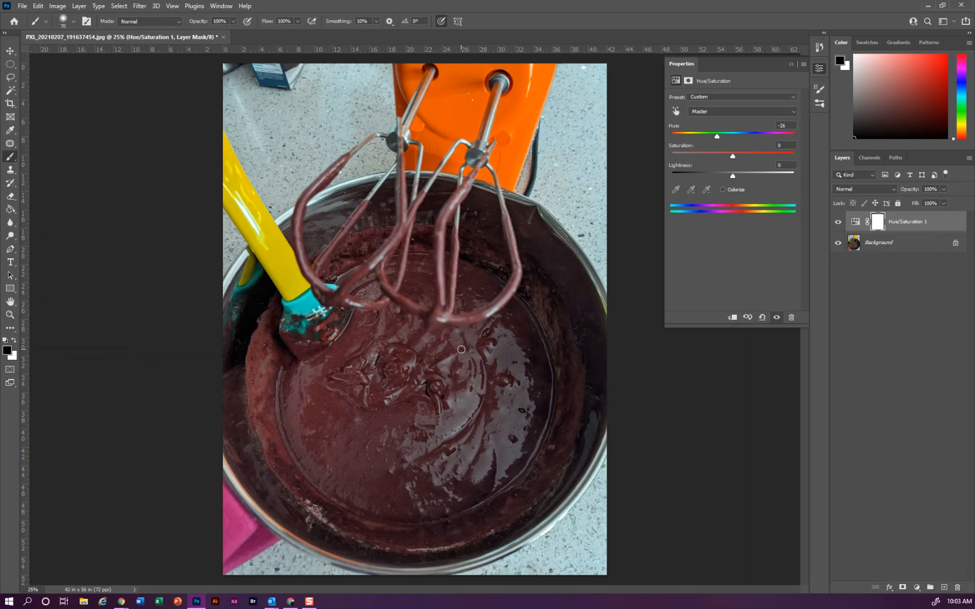
pyautogui.press(']')
pyautogui.press(']')
pyautogui.press(']')
pyautogui.press(']')
pyautogui.press(']')
pyautogui.press(']')
pyautogui.press(']')
pyautogui.press(']')
pyautogui.press(']')
pyautogui.press(']')
pyautogui.press(']')
pyautogui.press(']')
pyautogui.press(']')
pyautogui.press(']')
pyautogui.press(']')
pyautogui.press(']')
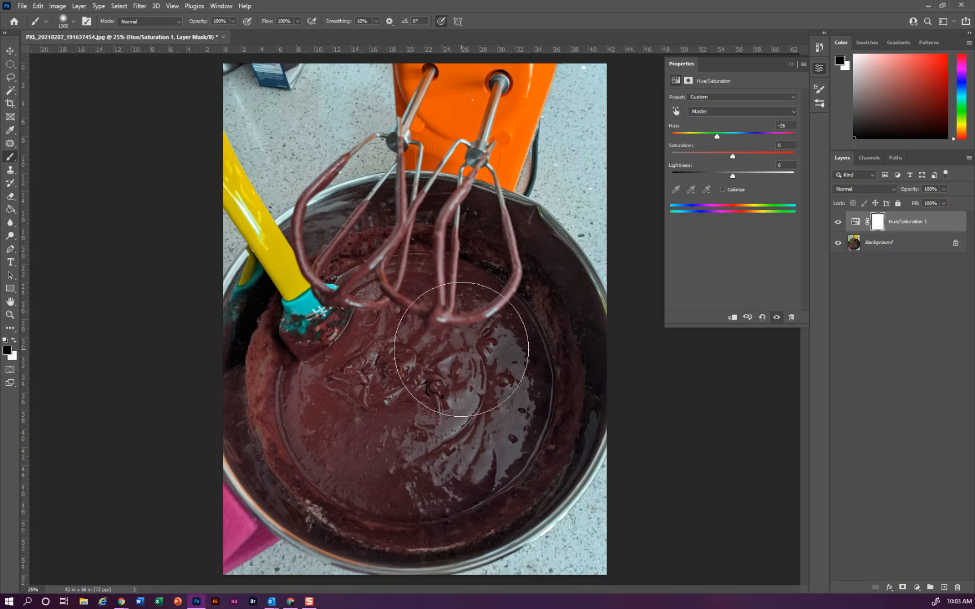
pyautogui.press(']')
pyautogui.press(']')
pyautogui.press(']')
pyautogui.press(']')
pyautogui.press(']')
pyautogui.press(']')
pyautogui.press(']')
pyautogui.press(']')
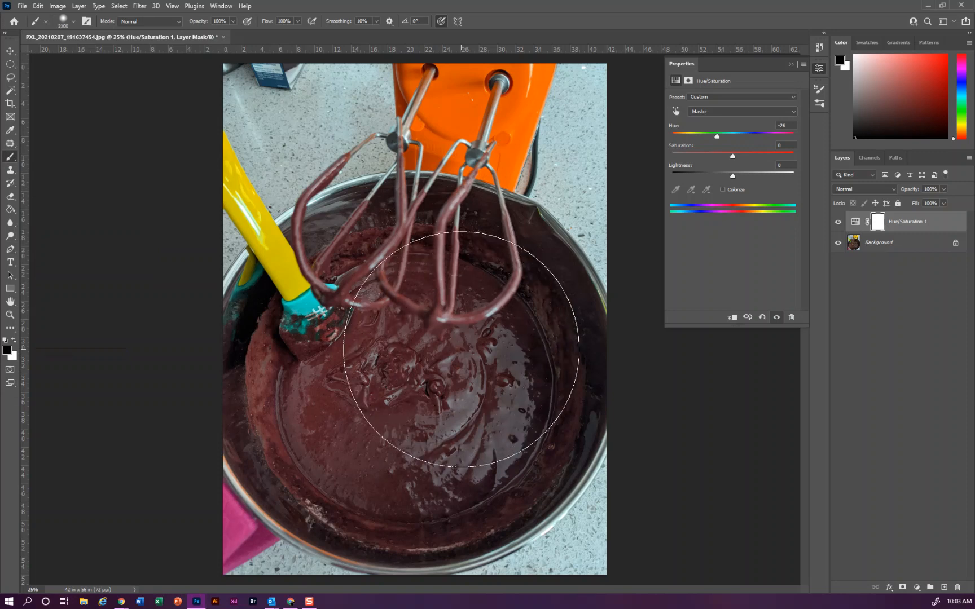
pyautogui.moveTo(430, 349)
pyautogui.mouseDown()
pyautogui.moveTo(283, 381)
pyautogui.moveTo(305, 496)
pyautogui.moveTo(533, 472)
pyautogui.moveTo(511, 490)
pyautogui.mouseUp()
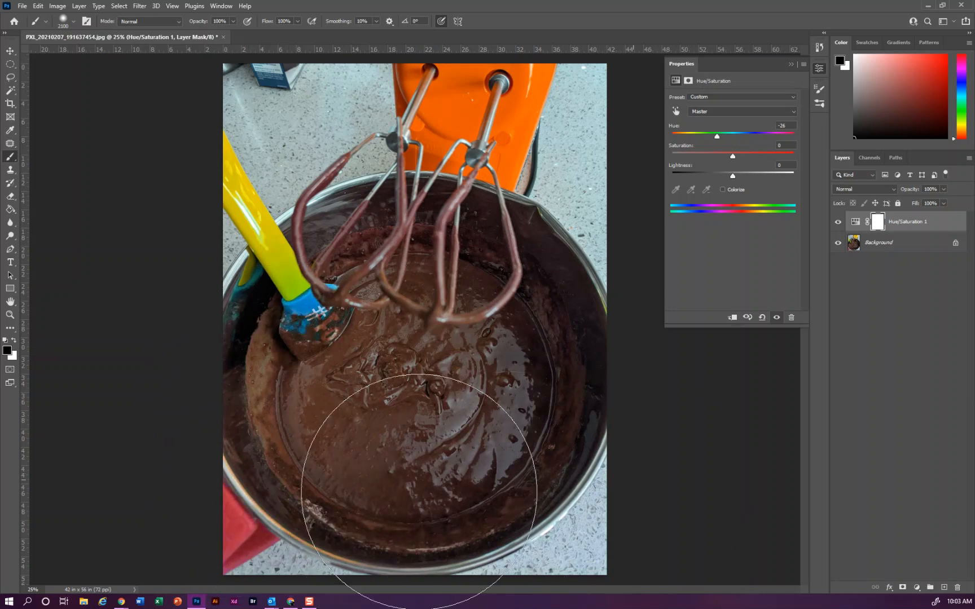
pyautogui.moveTo(237, 495)
pyautogui.mouseDown()
pyautogui.moveTo(272, 370)
pyautogui.moveTo(246, 330)
pyautogui.moveTo(635, 350)
pyautogui.moveTo(425, 352)
pyautogui.moveTo(419, 304)
pyautogui.moveTo(473, 310)
pyautogui.moveTo(532, 385)
pyautogui.moveTo(393, 294)
pyautogui.moveTo(413, 293)
pyautogui.moveTo(328, 324)
pyautogui.moveTo(273, 384)
pyautogui.mouseUp()
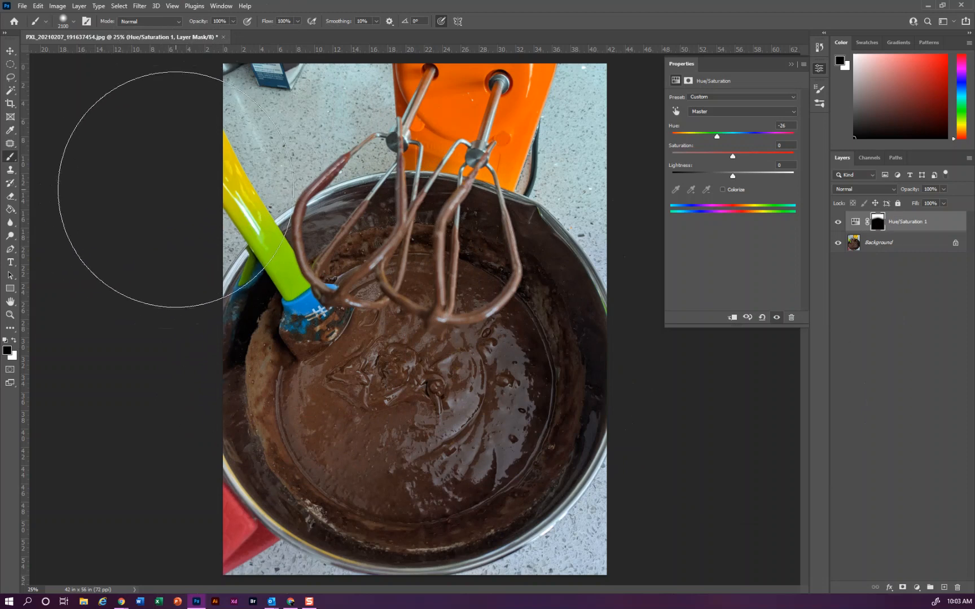
pyautogui.moveTo(247, 291)
pyautogui.mouseDown()
pyautogui.moveTo(218, 261)
pyautogui.moveTo(192, 196)
pyautogui.moveTo(187, 83)
pyautogui.moveTo(218, 111)
pyautogui.mouseUp()
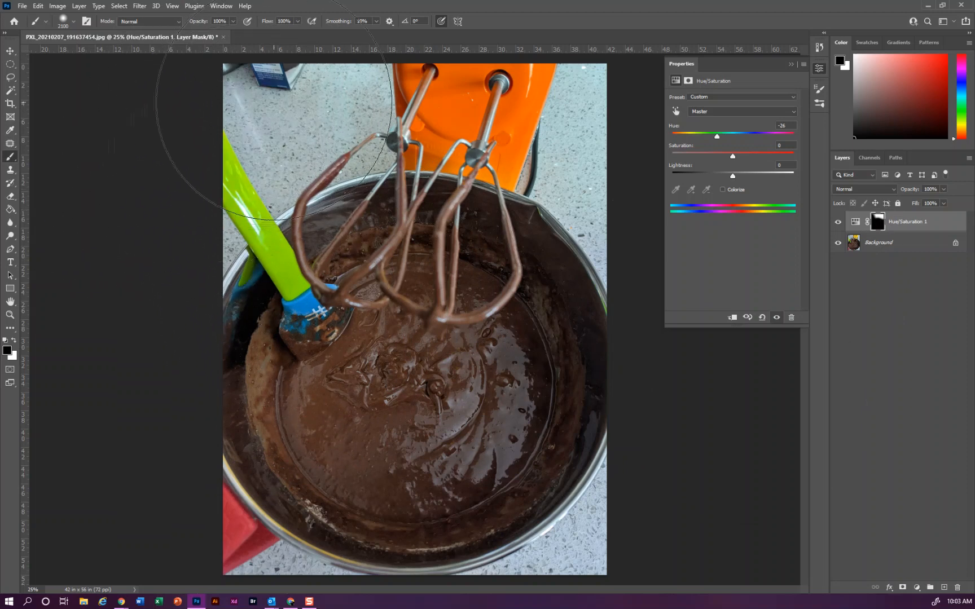
pyautogui.press('[')
pyautogui.press('[')
pyautogui.press('[')
pyautogui.press('[')
pyautogui.press('[')
pyautogui.press('[')
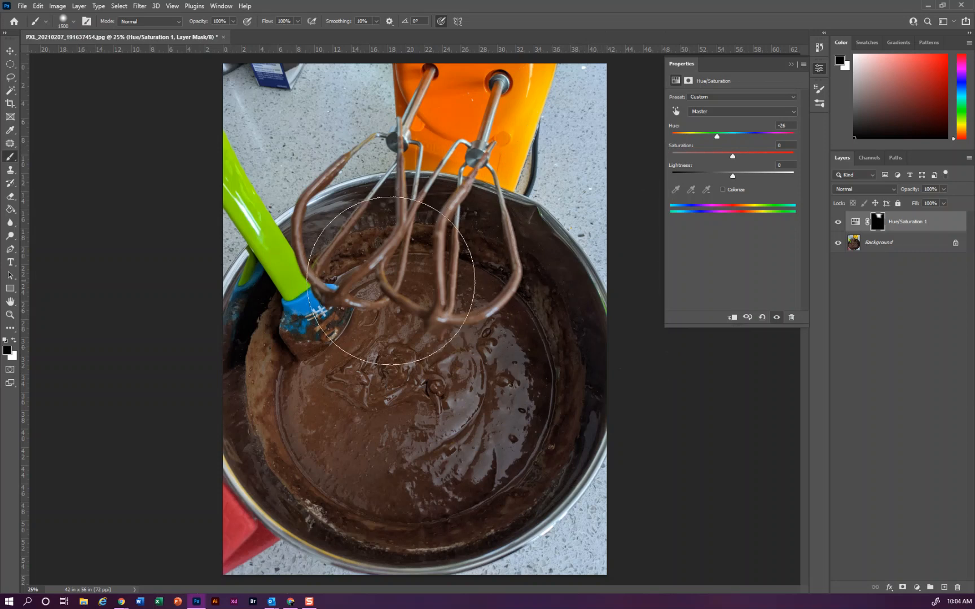
# - Paint white on the mask with a 175 px brush along the mixer's right edge to bring back the orange
pyautogui.click(14, 340)
pyautogui.press('[')
pyautogui.press('[')
pyautogui.press('[')
pyautogui.press('[')
pyautogui.press('[')
pyautogui.press('[')
pyautogui.press('[')
pyautogui.press('[')
pyautogui.press('[')
pyautogui.press('[')
pyautogui.press('[')
pyautogui.press('[')
pyautogui.press('[')
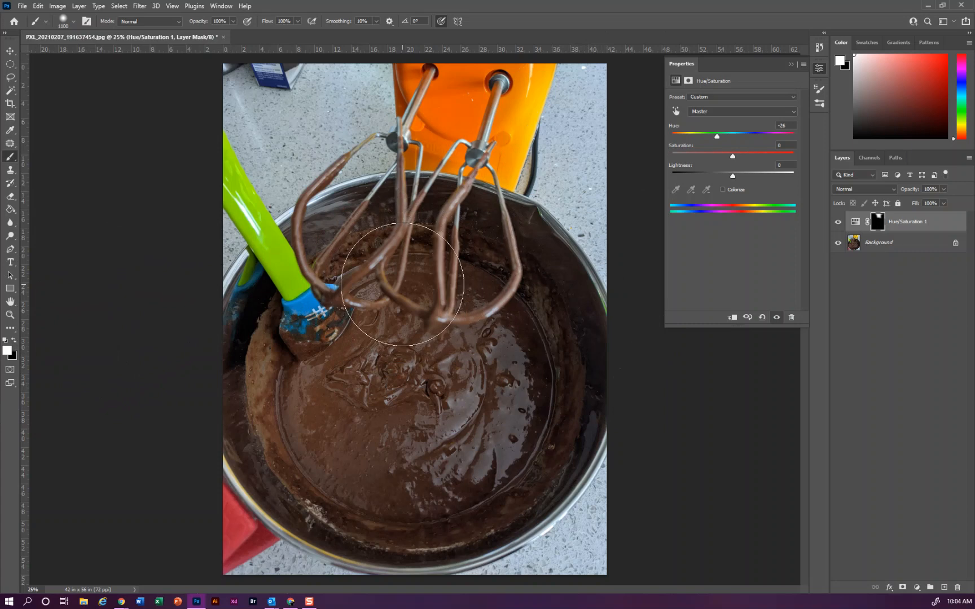
pyautogui.press('[')
pyautogui.press('[')
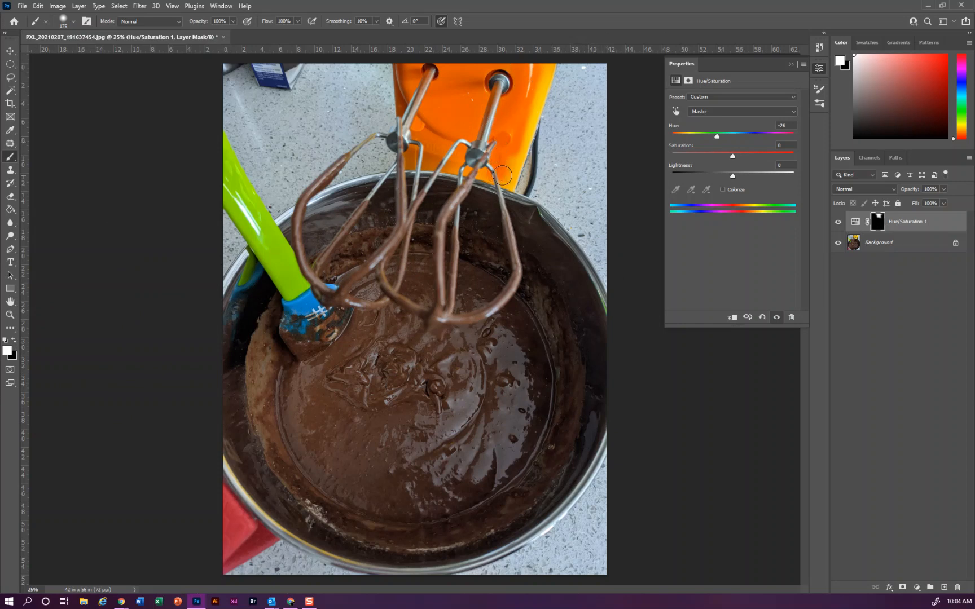
pyautogui.moveTo(511, 170)
pyautogui.mouseDown()
pyautogui.moveTo(540, 99)
pyautogui.moveTo(542, 64)
pyautogui.mouseUp()
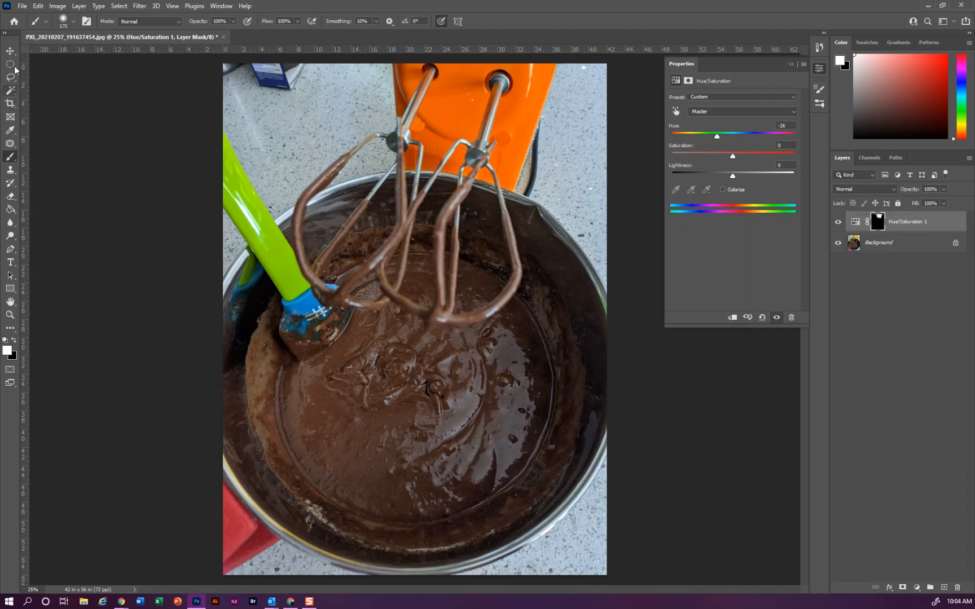
# - Select the green spatula handle with the Quick Selection tool
pyautogui.click(9, 91)
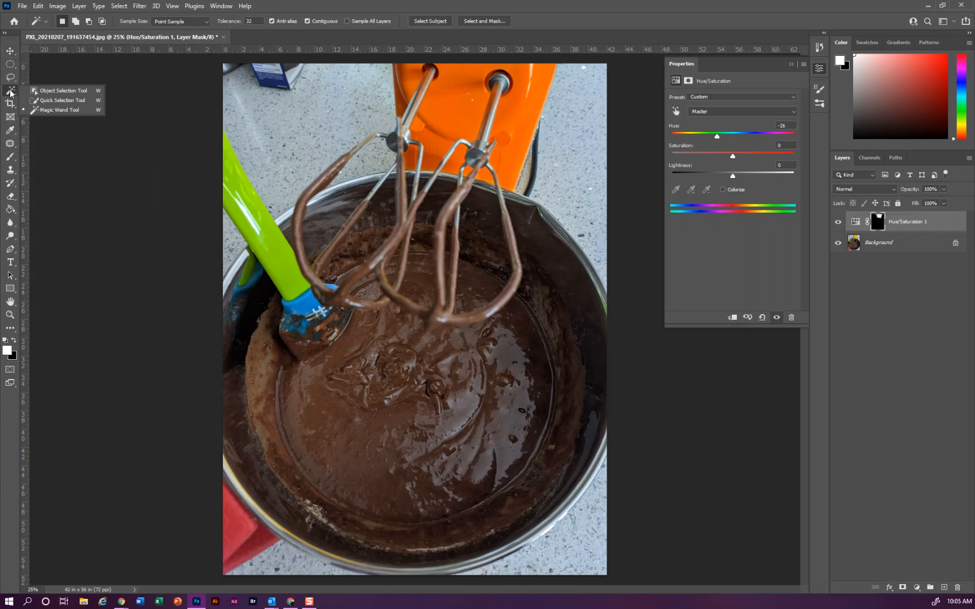
pyautogui.click(64, 101)
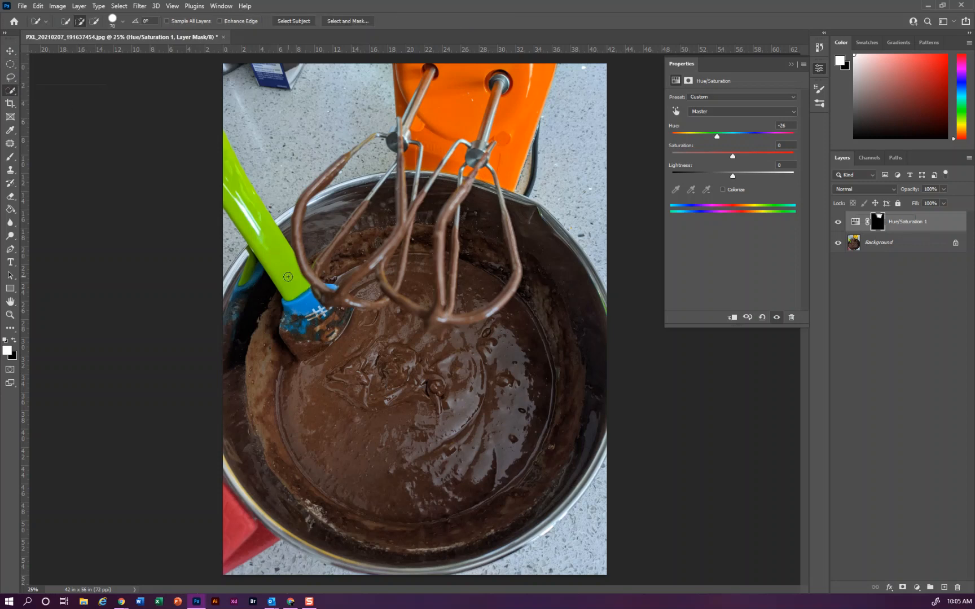
pyautogui.moveTo(276, 248)
pyautogui.mouseDown()
pyautogui.moveTo(239, 166)
pyautogui.moveTo(276, 250)
pyautogui.mouseUp()
pyautogui.press('alt')
# - Add a Hue/Saturation adjustment for the selected handle with hue -47, saturation -1 and lightness +13
pyautogui.click(917, 588)
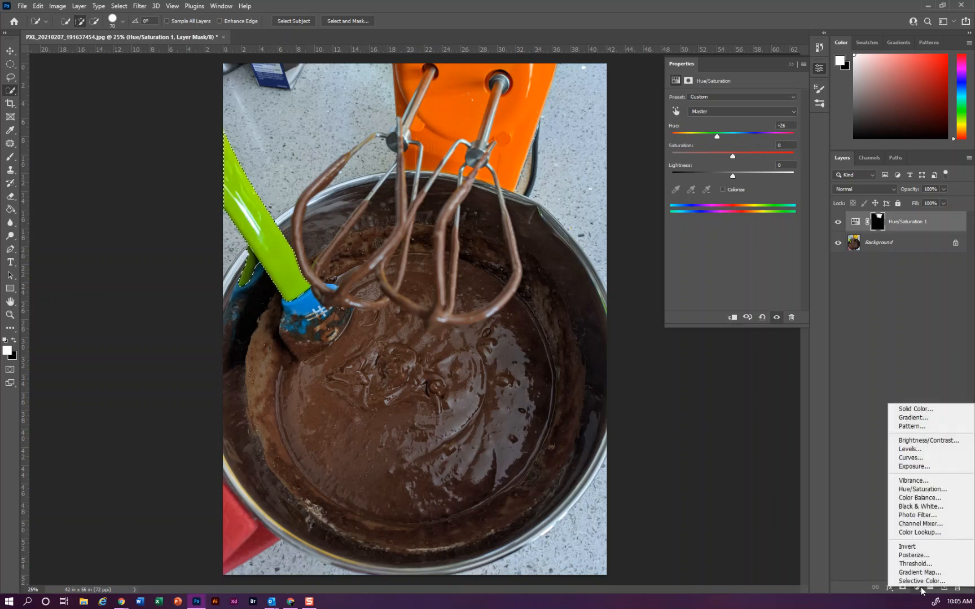
pyautogui.click(946, 490)
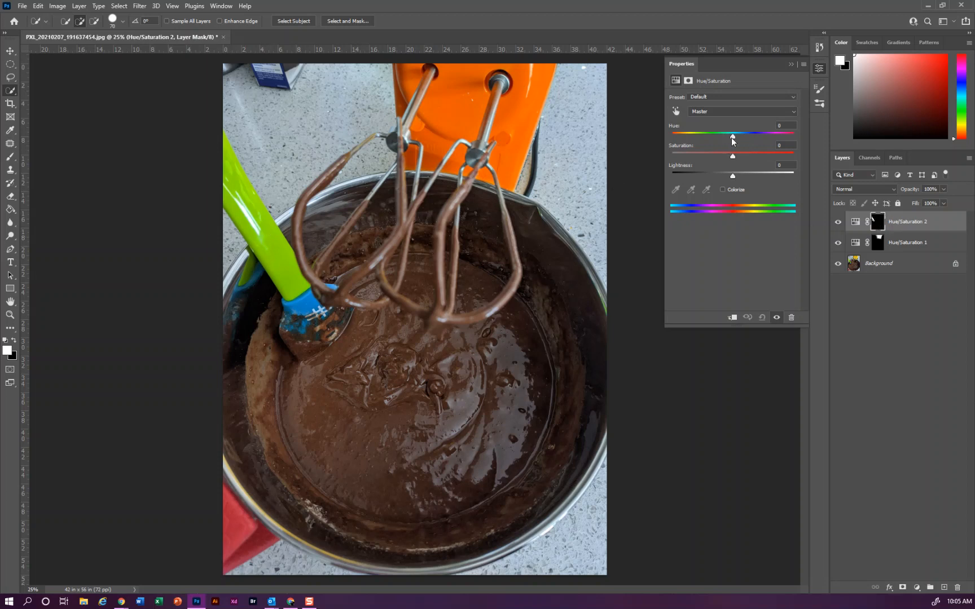
pyautogui.moveTo(734, 136); pyautogui.dragTo(704, 139)
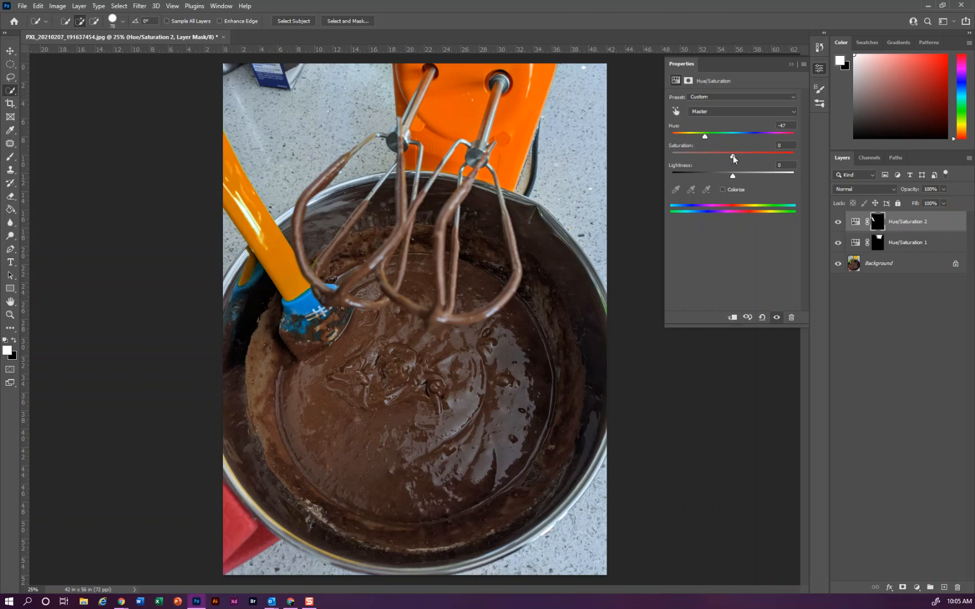
pyautogui.moveTo(733, 157); pyautogui.dragTo(741, 176)
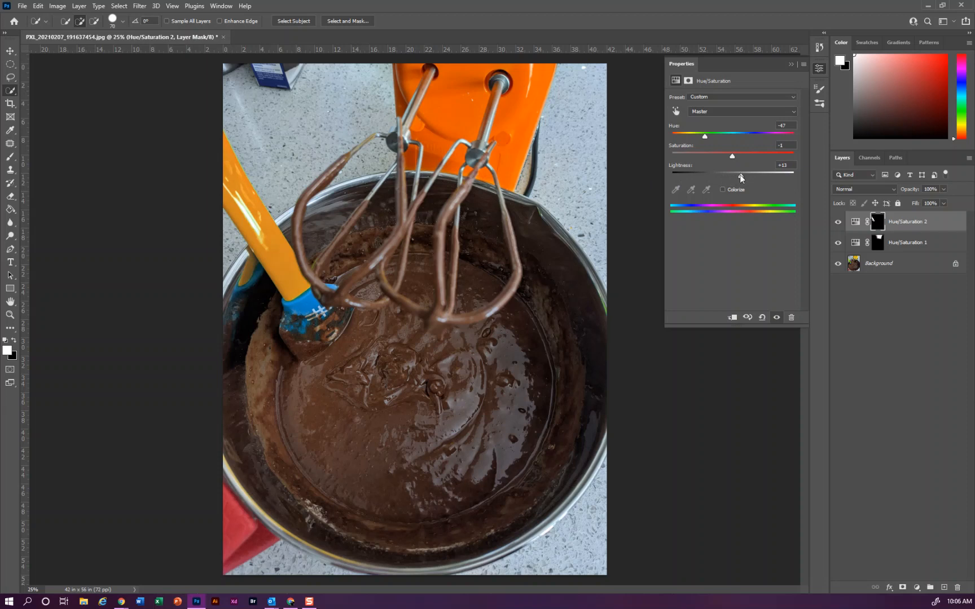
pyautogui.click(822, 69)
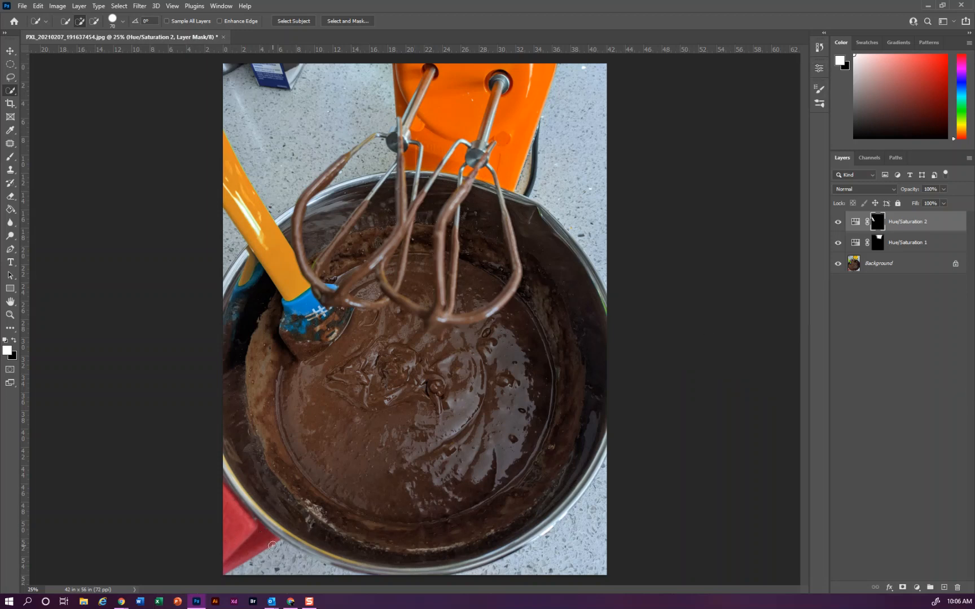
# - Select the red cloth in the image's lower-left corner and recolor it with a Hue/Saturation adjustment at hue -110
pyautogui.moveTo(288, 548); pyautogui.dragTo(273, 542)
pyautogui.click(917, 588)
pyautogui.click(941, 490)
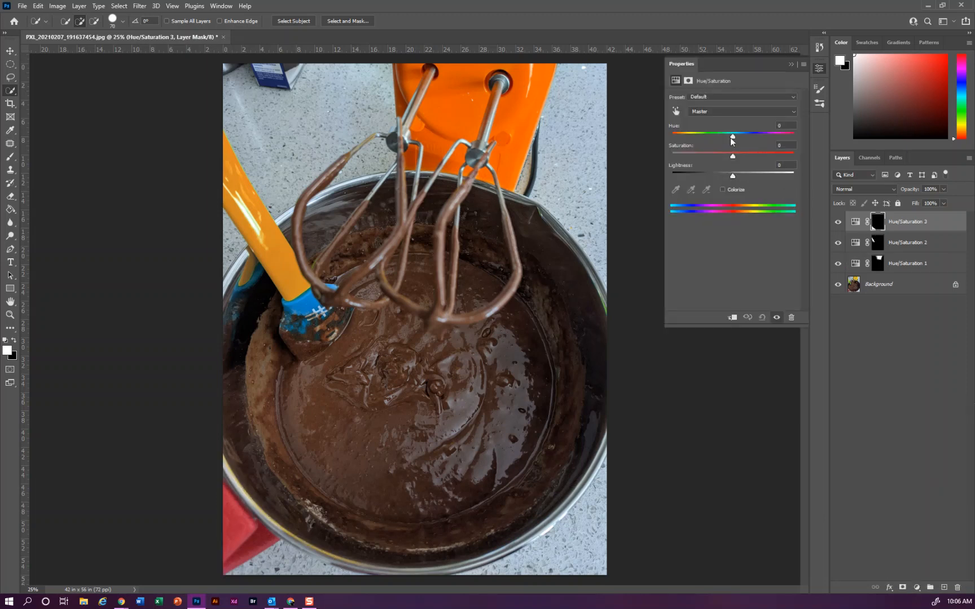
pyautogui.moveTo(732, 138); pyautogui.dragTo(689, 140)
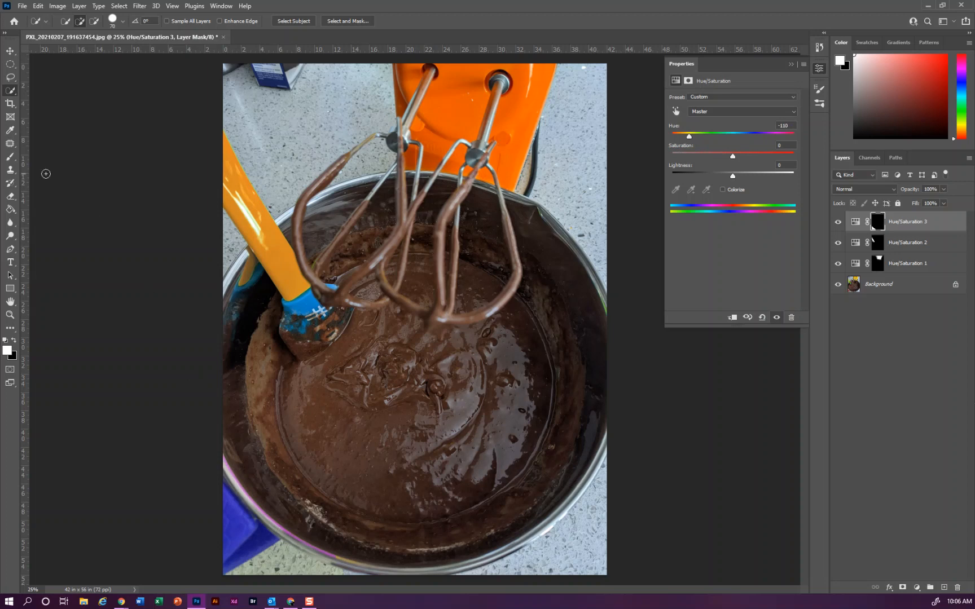
# - Paint black on the cloth adjustment's mask to remove the color shift from the bowl rim and nearby countertop
pyautogui.click(9, 158)
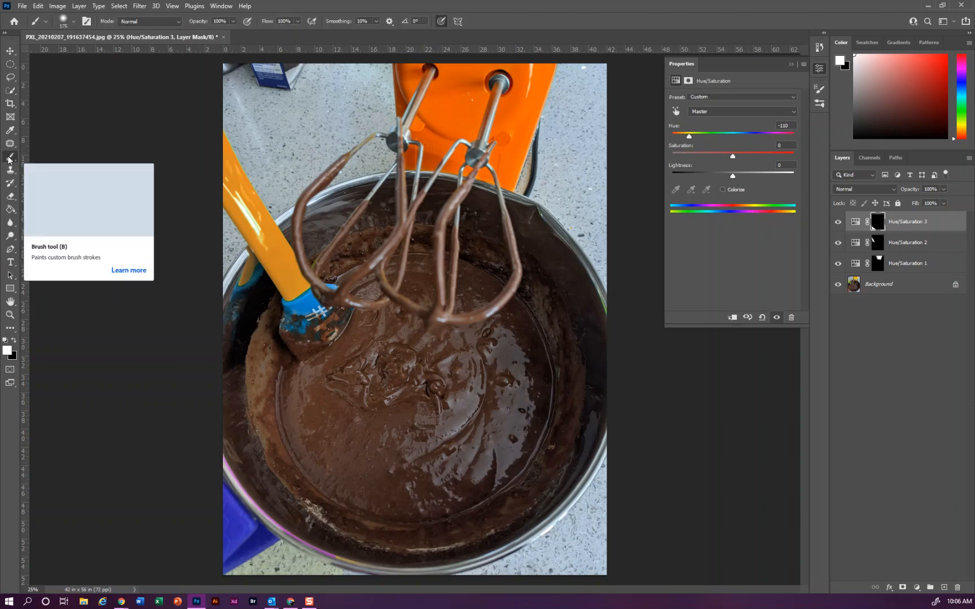
pyautogui.click(14, 342)
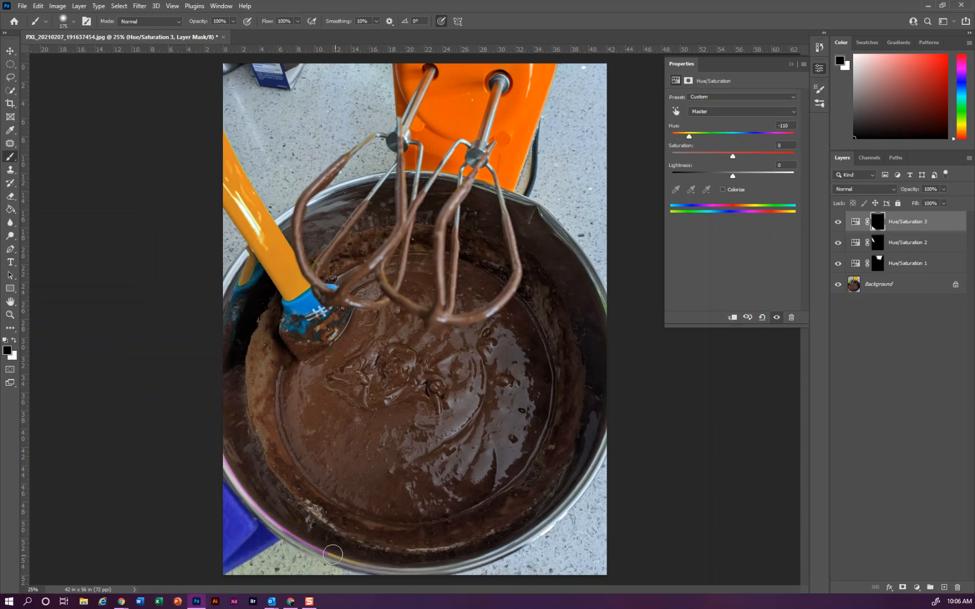
pyautogui.moveTo(307, 544)
pyautogui.mouseDown()
pyautogui.moveTo(238, 473)
pyautogui.moveTo(223, 434)
pyautogui.moveTo(301, 553)
pyautogui.moveTo(236, 579)
pyautogui.mouseUp()
# - Paint white on the mask with an 80 px brush along the cloth's lower edge to extend the blue
pyautogui.click(17, 342)
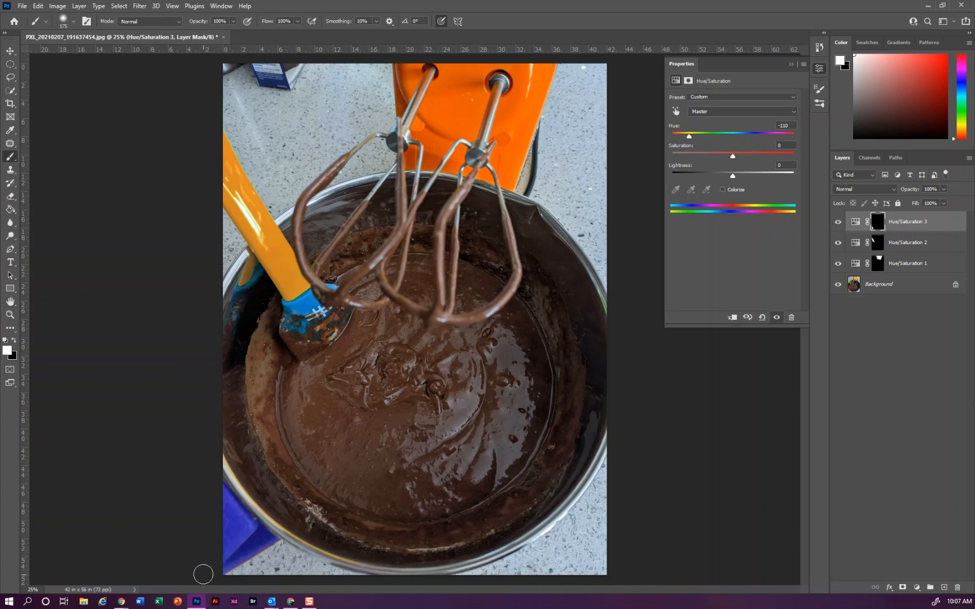
pyautogui.hotkey('ctrl', '+')
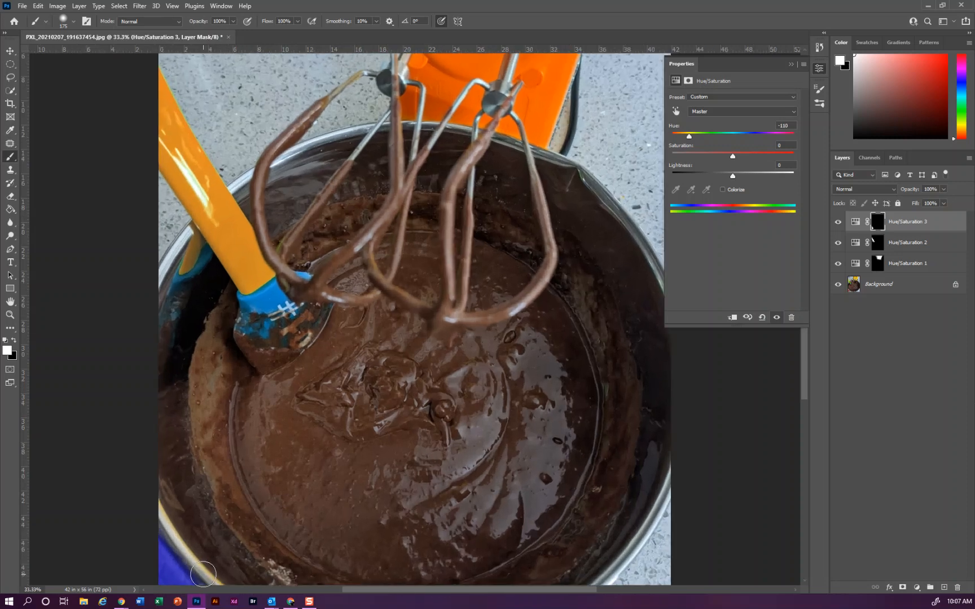
pyautogui.scroll(-2, 226, 487)
pyautogui.scroll(-3, 226, 487)
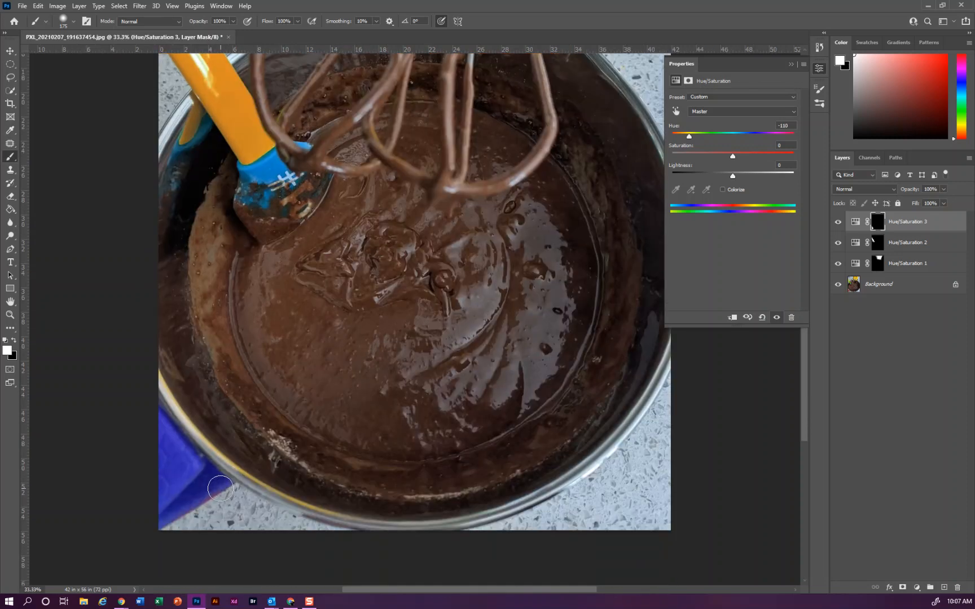
pyautogui.press('[')
pyautogui.press('[')
pyautogui.press('[')
pyautogui.press('[')
pyautogui.press('[')
pyautogui.moveTo(173, 513); pyautogui.dragTo(223, 488)
# - Adjust the brush hardness, trying its minimum and maximum before leaving it on a soft setting
pyautogui.click(74, 21)
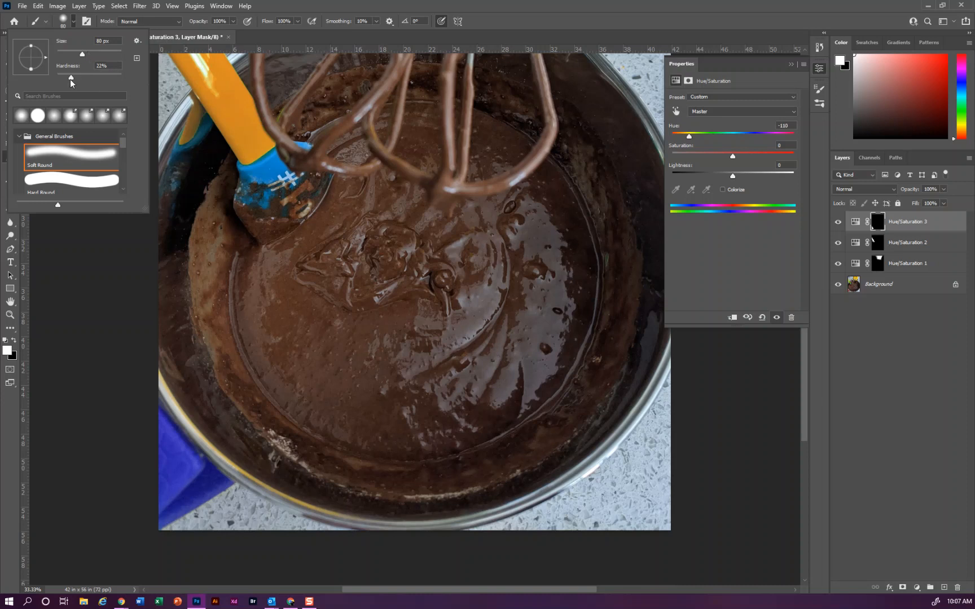
pyautogui.moveTo(70, 78); pyautogui.dragTo(56, 78)
pyautogui.moveTo(56, 78); pyautogui.dragTo(132, 81)
pyautogui.moveTo(132, 82); pyautogui.dragTo(79, 83)
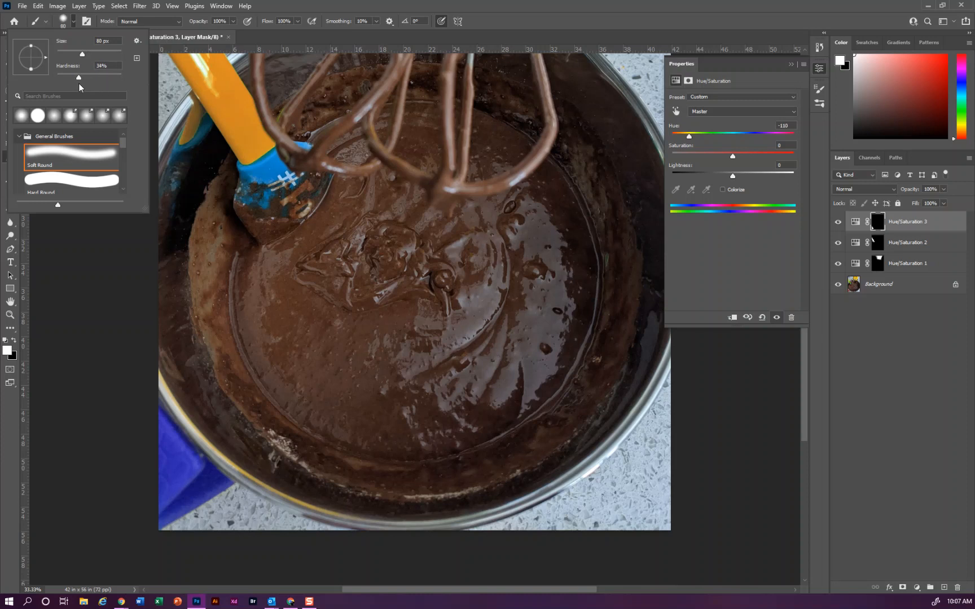
pyautogui.click(73, 23)
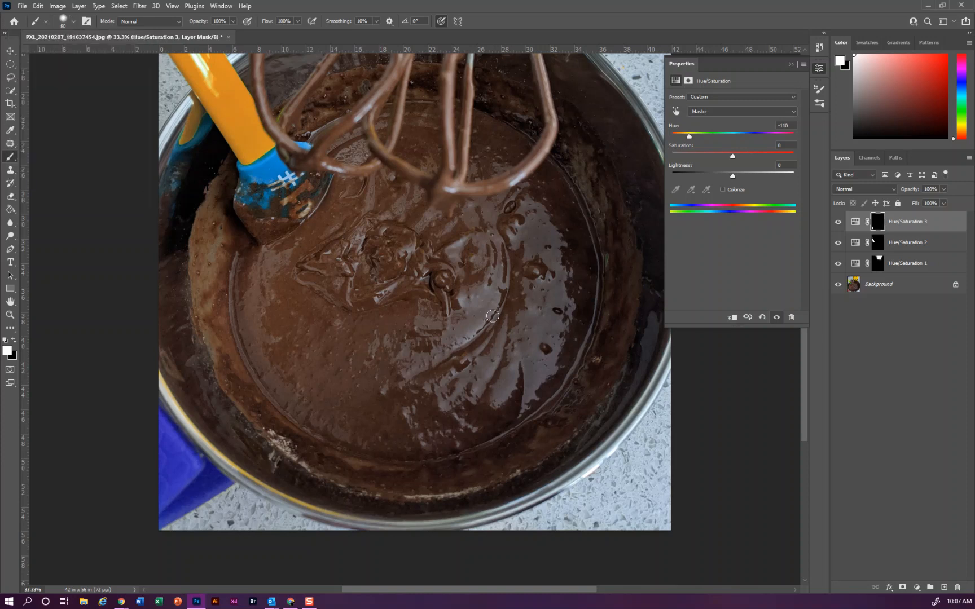
# - Save the image under a new file name made of the author's last and first name followed by _blowup02
pyautogui.hotkey('ctrl', '-')
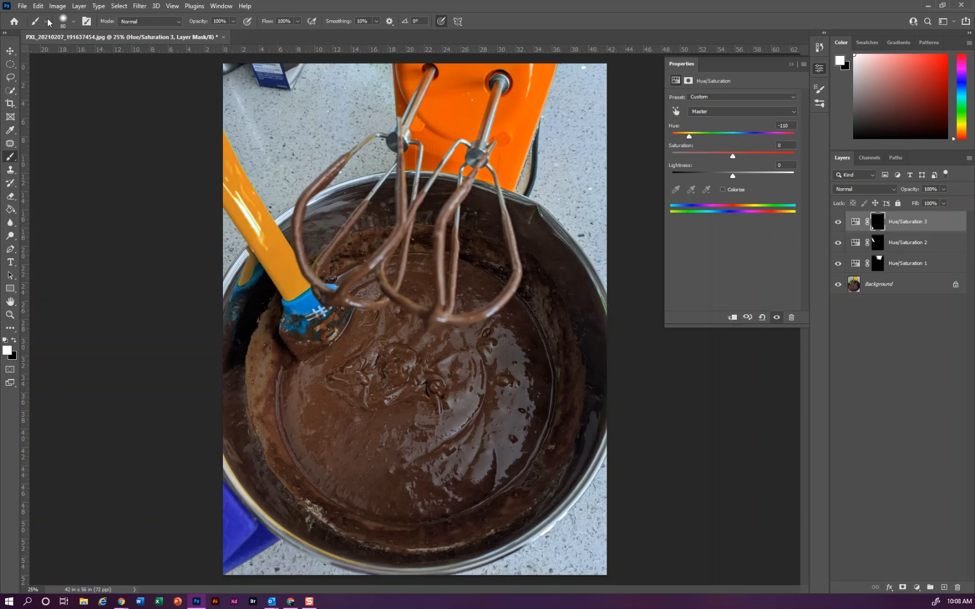
pyautogui.click(25, 8)
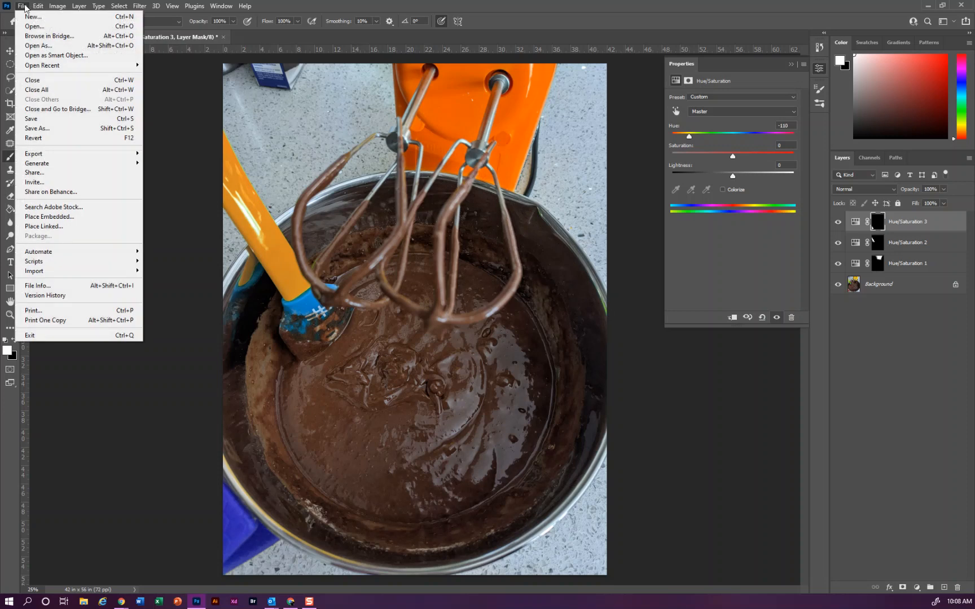
pyautogui.click(49, 129)
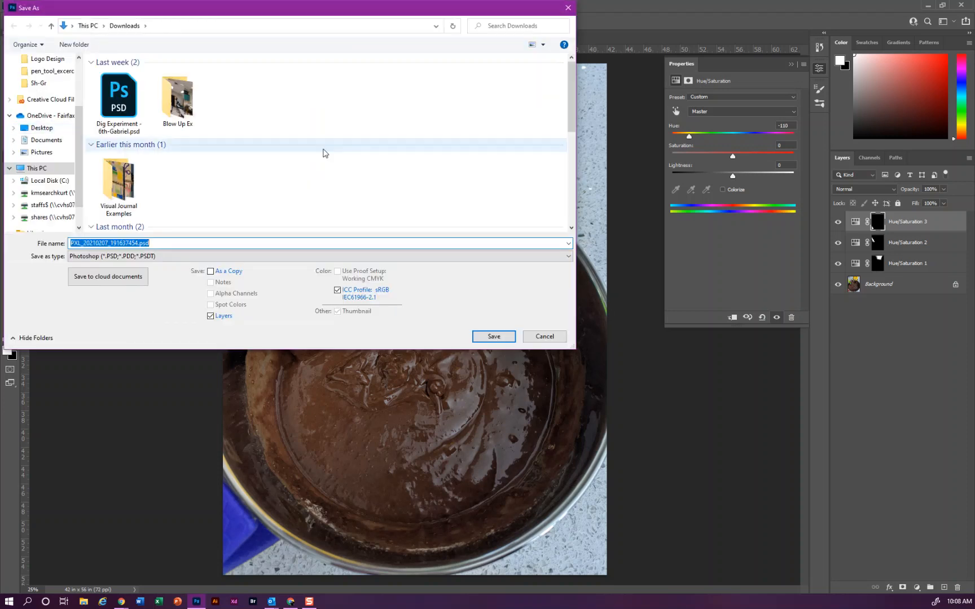
pyautogui.write('search_katharine')
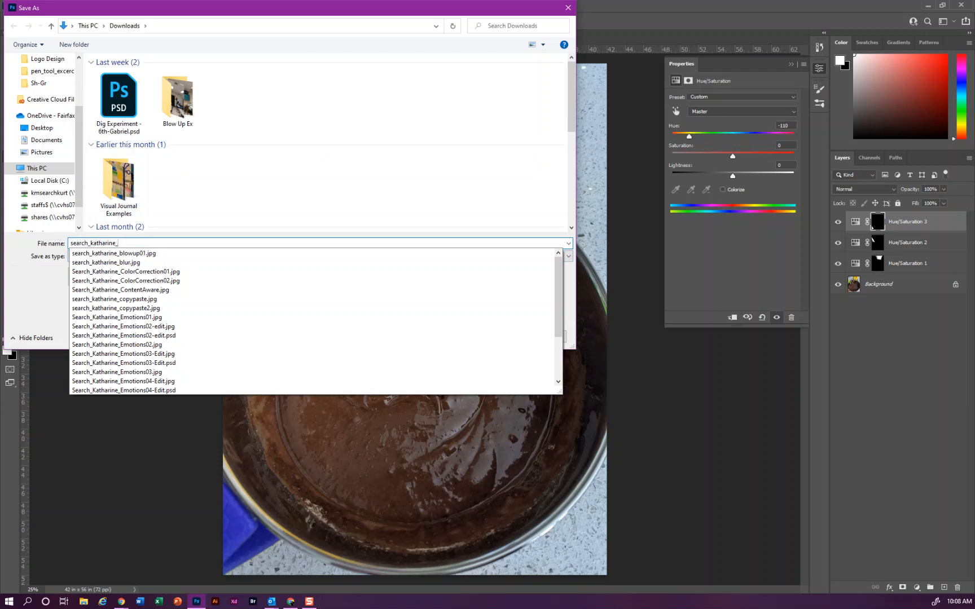
pyautogui.write('_blow')
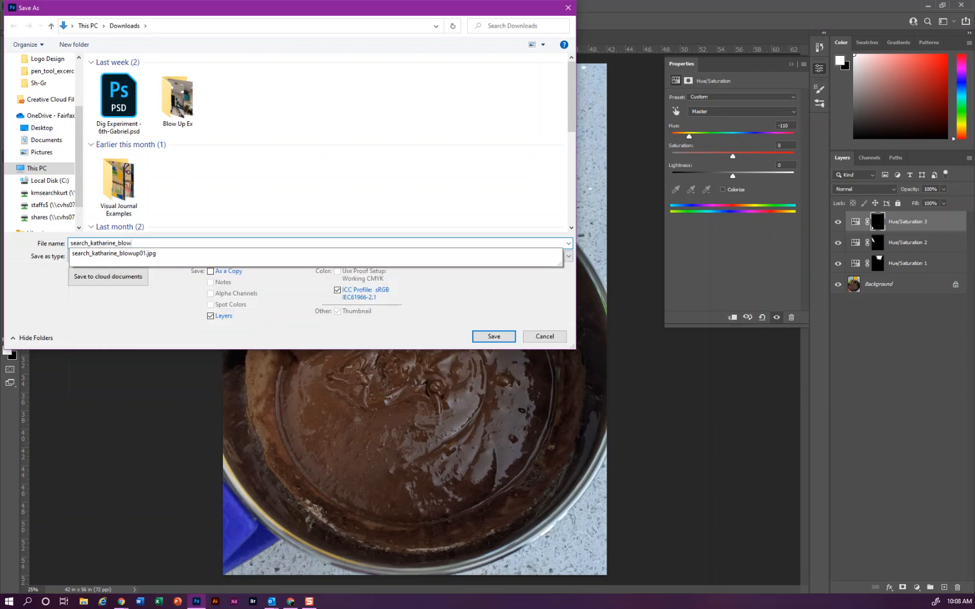
pyautogui.write('up02')
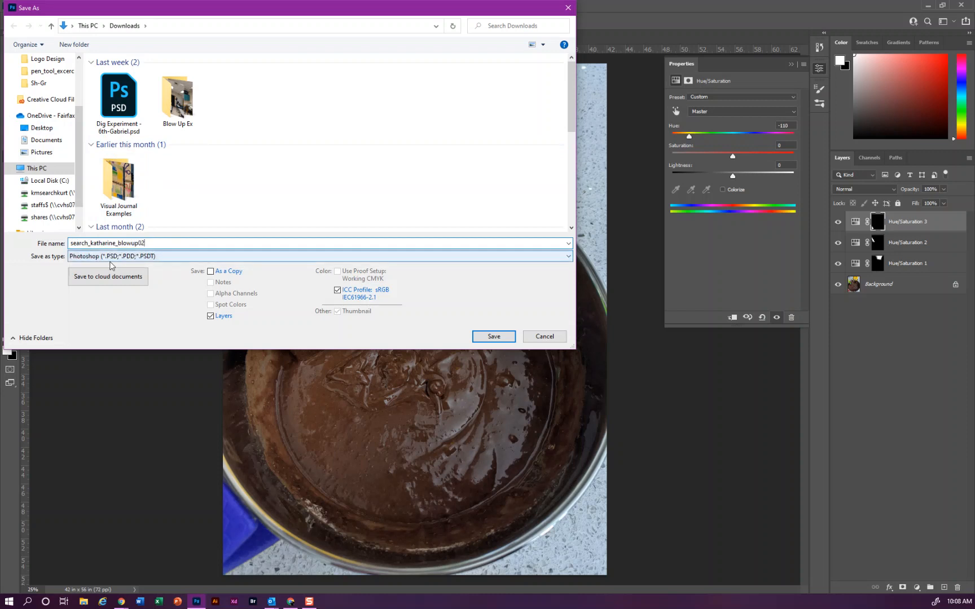
# - Save the file to Downloads in JPEG format with quality 9 (High) and the Baseline ("Standard") option
pyautogui.click(110, 259)
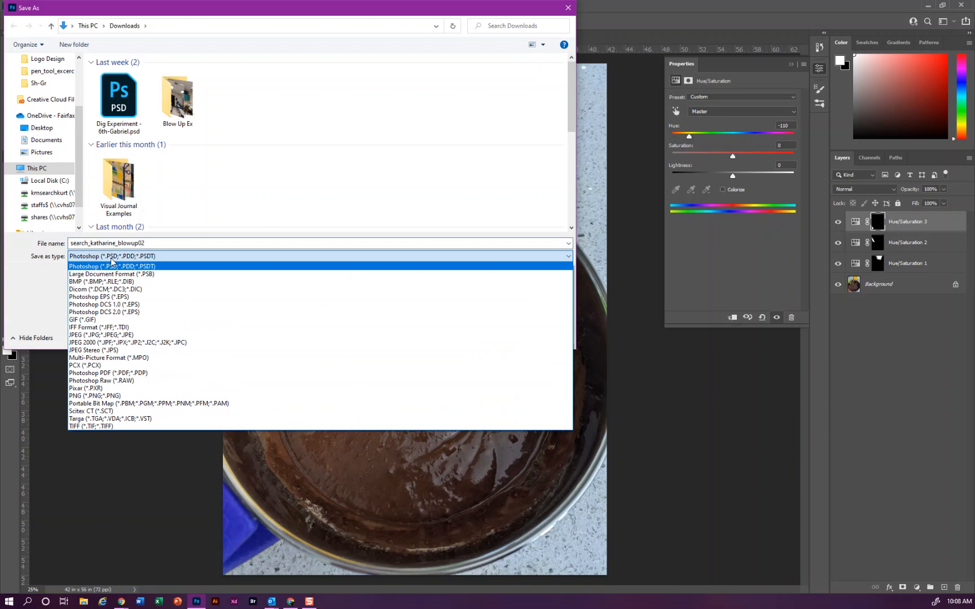
pyautogui.click(97, 335)
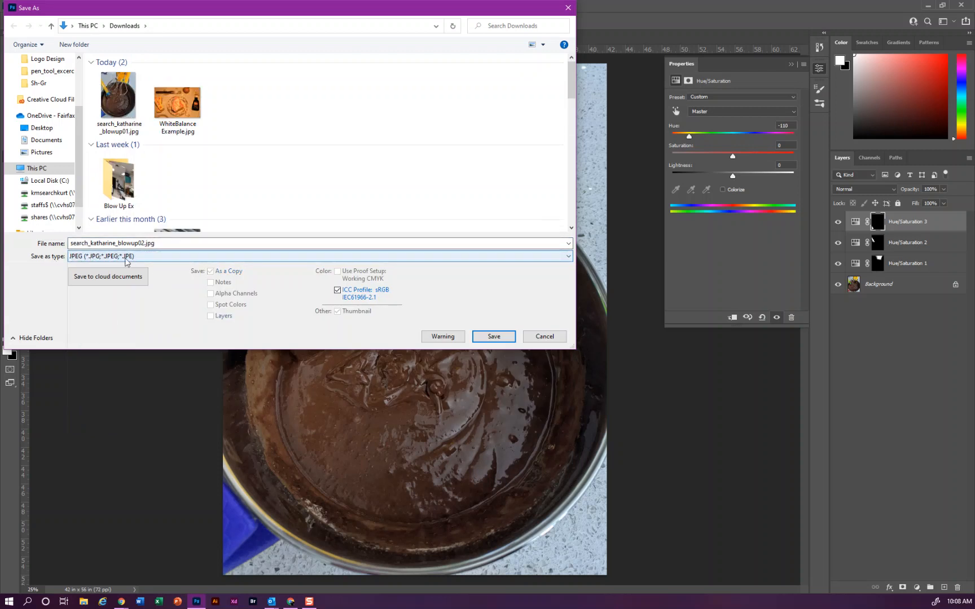
pyautogui.click(157, 243)
pyautogui.click(493, 336)
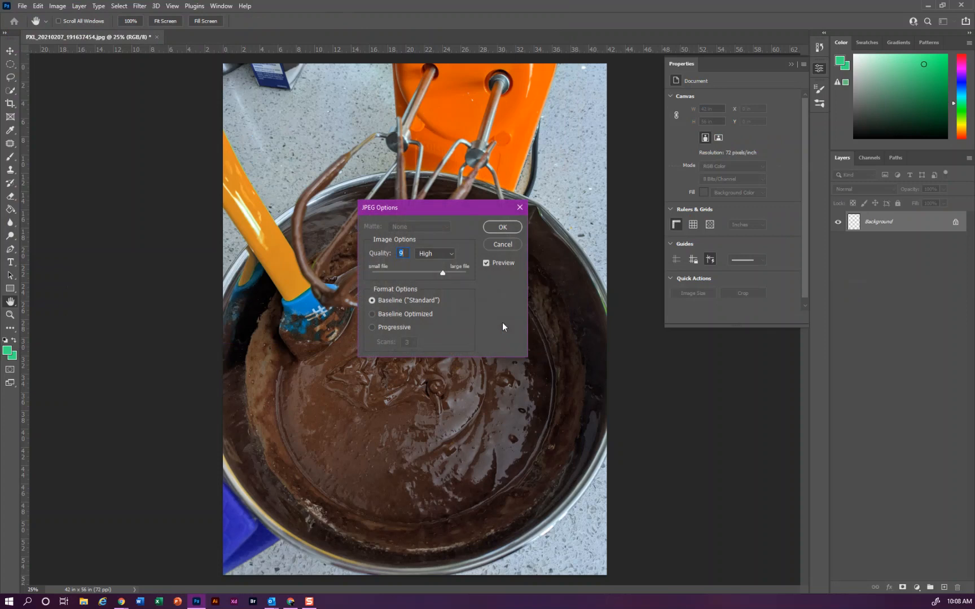
pyautogui.click(507, 226)
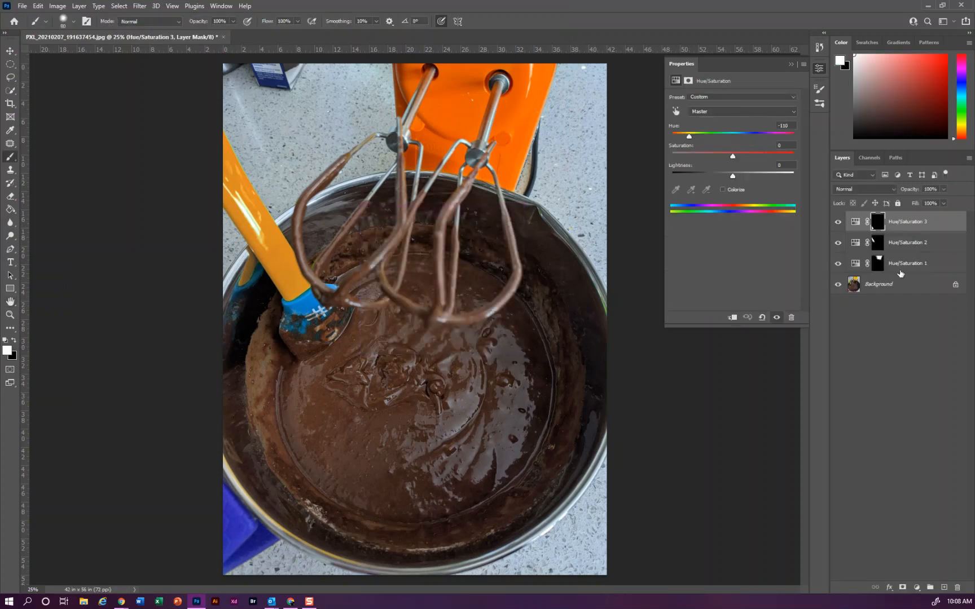